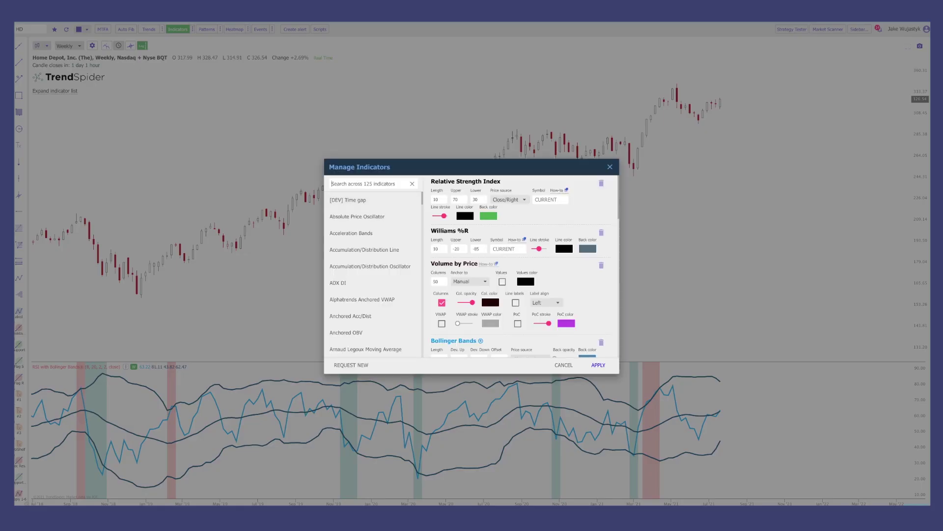
Search 'rsi' and add another RSI with Bollinger Bands® indicator alongside the Length 8 one
{"action": "type", "text": "rsi"}
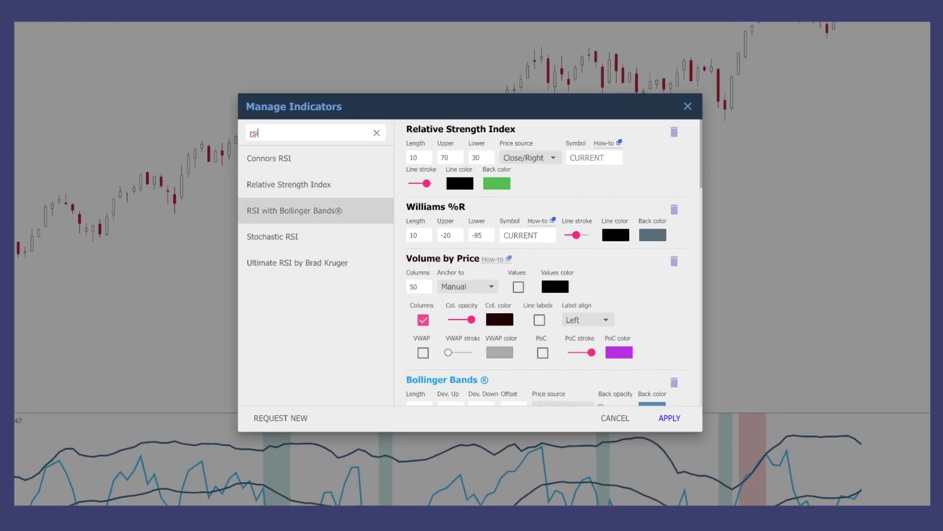
{"action": "left_click", "coordinate": [295, 210]}
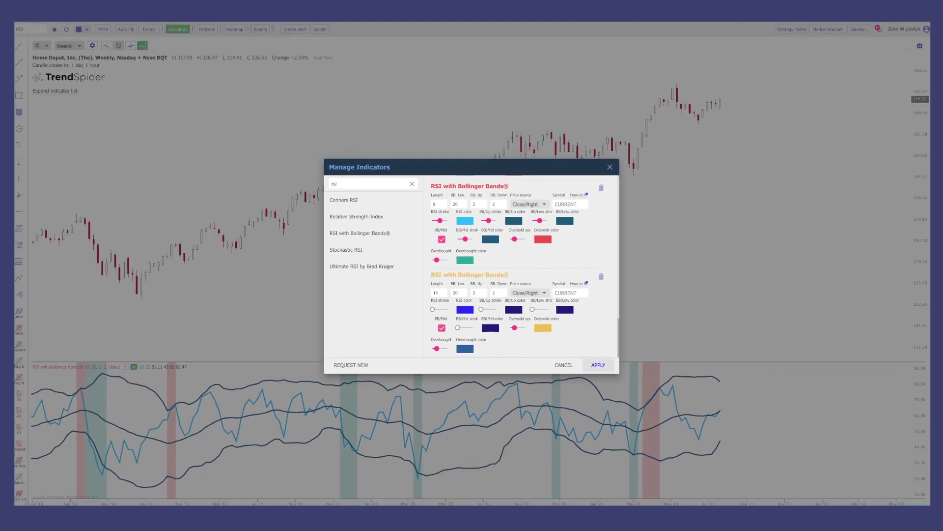
Apply the changes so only the 8-length RSI with Bollinger Bands pane shows, panning to earlier weeks
{"action": "left_click", "coordinate": [599, 365]}
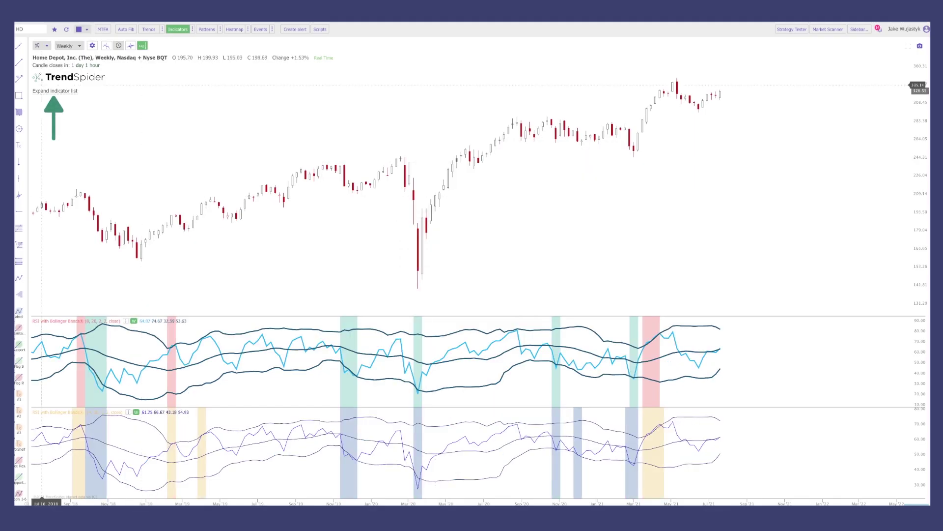
{"action": "left_click", "coordinate": [55, 91]}
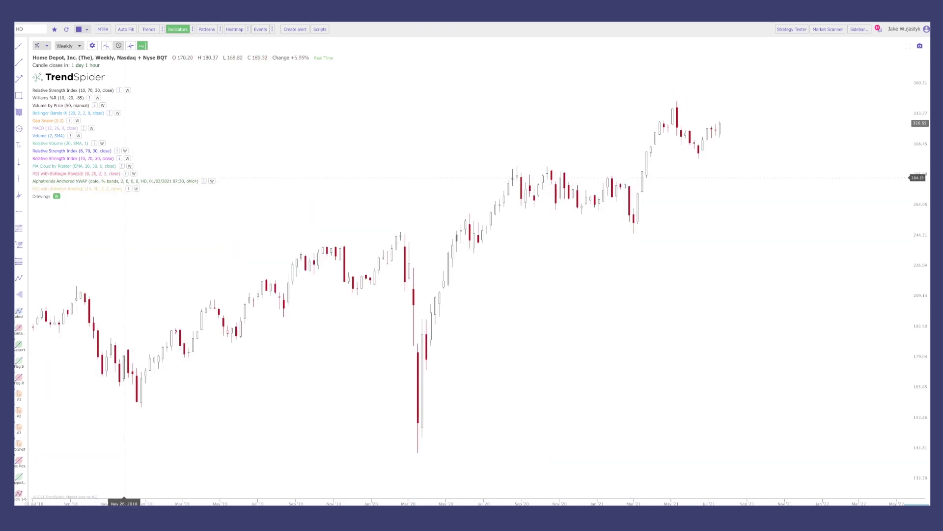
{"action": "left_click", "coordinate": [134, 174]}
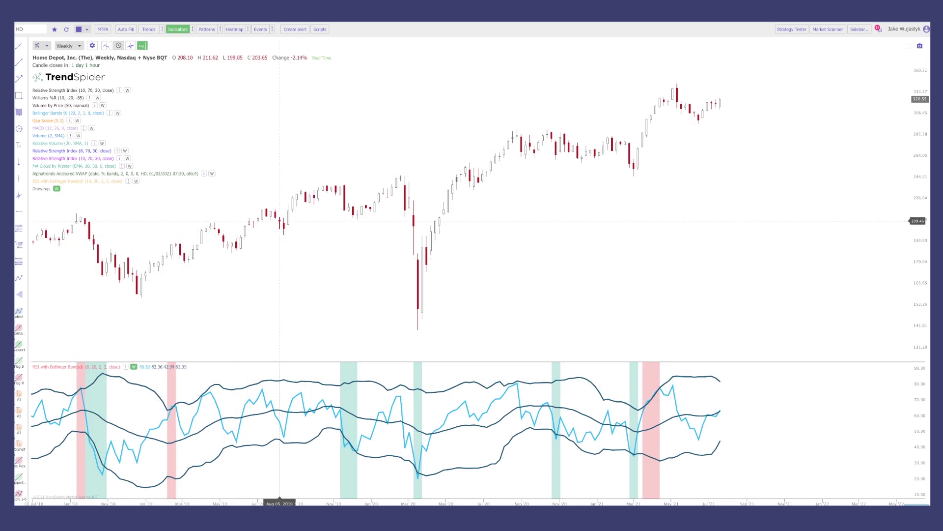
{"action": "left_click", "coordinate": [55, 197]}
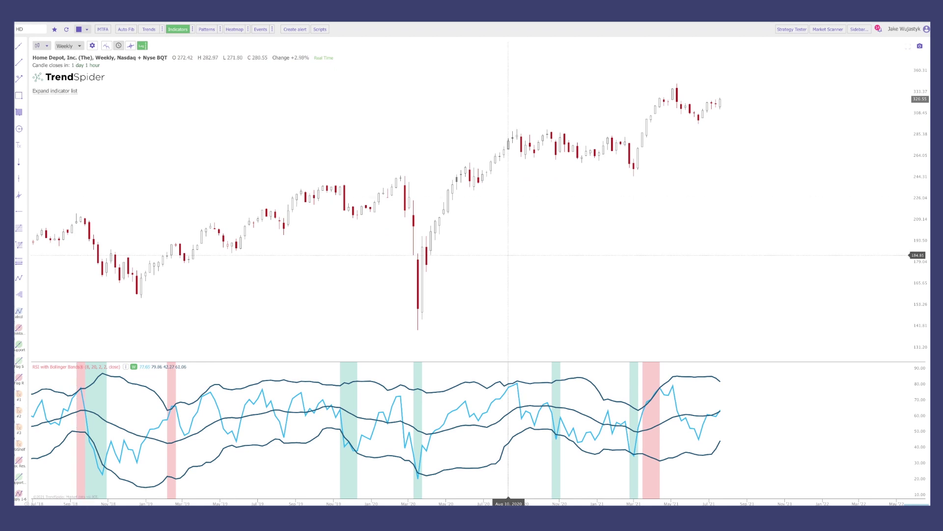
{"action": "mouse_move", "coordinate": [508, 255]}
{"action": "left_mouse_down"}
{"action": "mouse_move", "coordinate": [543, 254]}
{"action": "mouse_move", "coordinate": [526, 256]}
{"action": "left_mouse_up"}
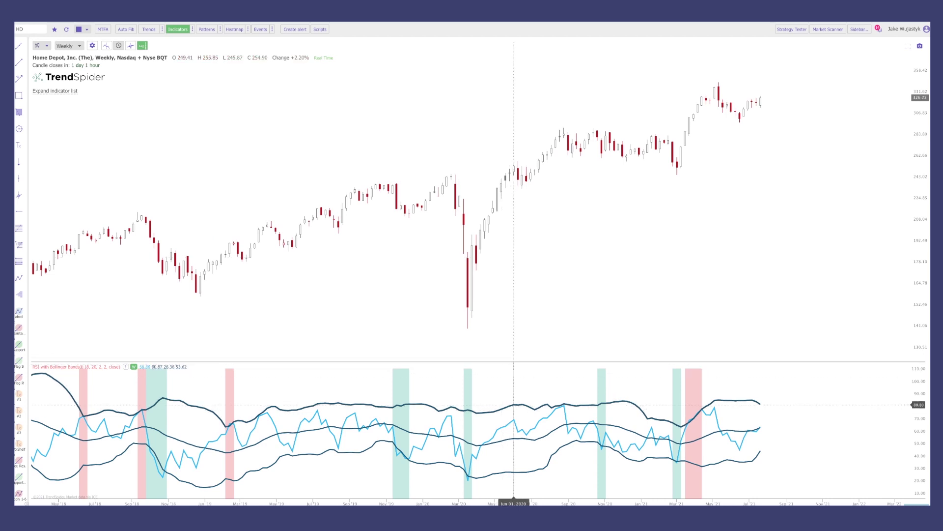
Open Properties for the RSI with Bollinger Bands pane and select the BB. Len. value 20
{"action": "right_click", "coordinate": [513, 404]}
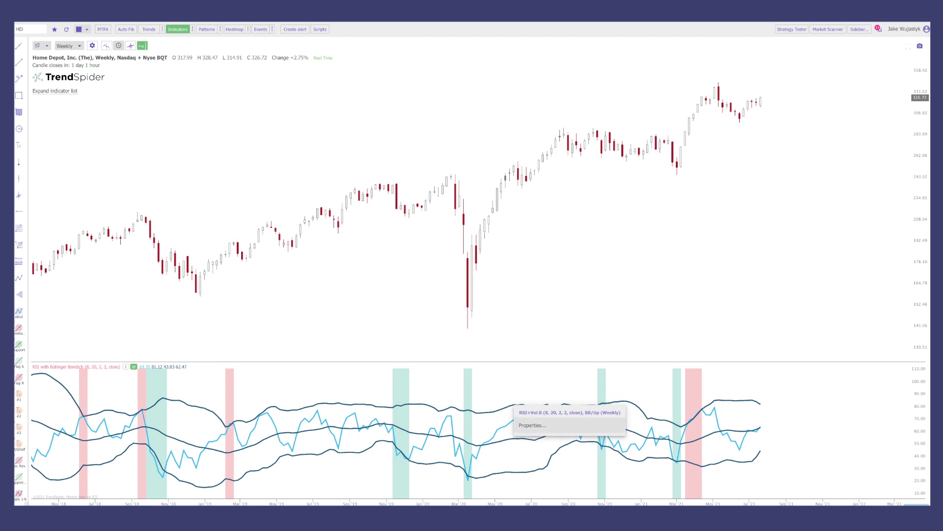
{"action": "left_click", "coordinate": [532, 425]}
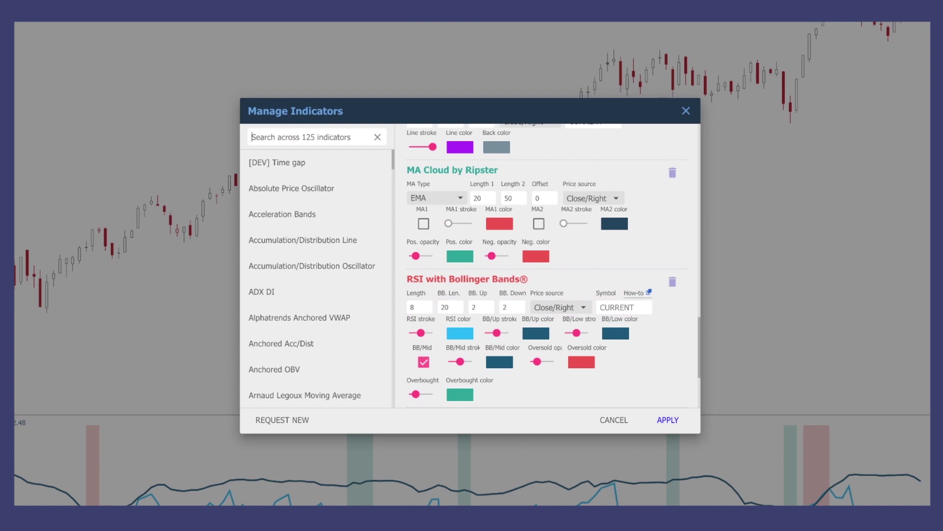
{"action": "left_click", "coordinate": [445, 307]}
Check the RSI price source options and keep it at Close/Right
{"action": "left_click", "coordinate": [560, 307]}
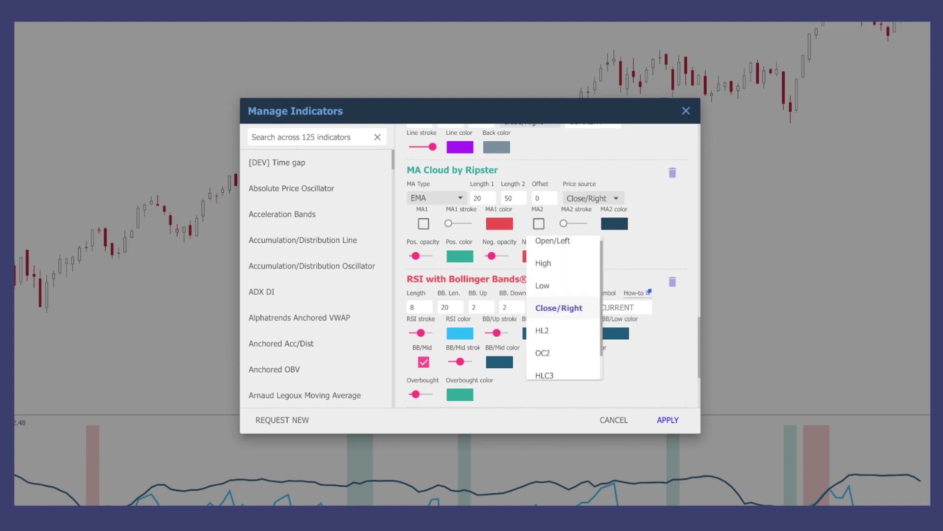
{"action": "scroll", "coordinate": [563, 307], "scroll_direction": "up", "scroll_amount": 1}
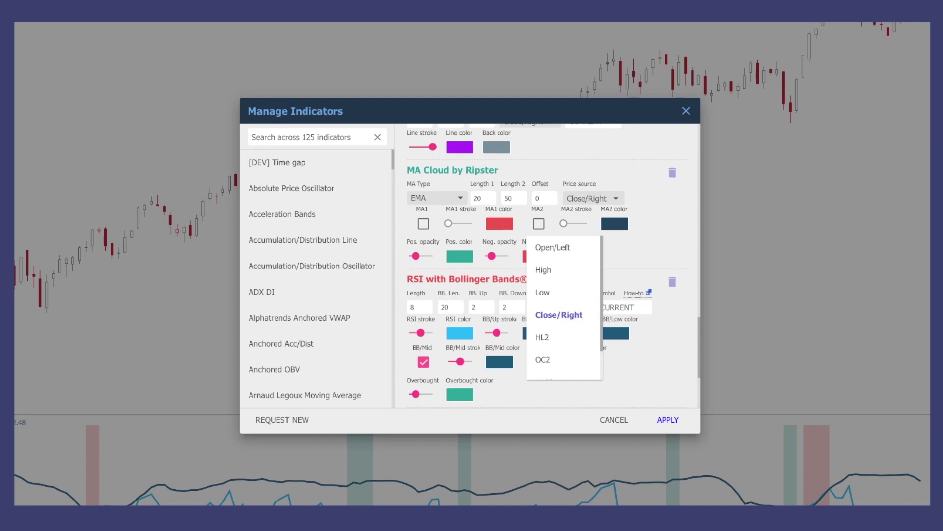
{"action": "key", "text": "Escape"}
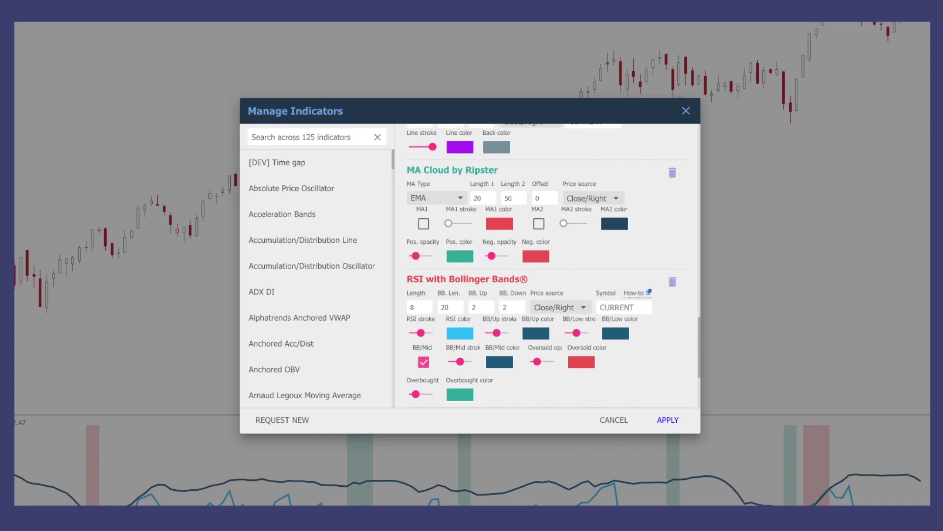
Adjust the oversold and overbought shading opacity sliders and apply the indicator settings
{"action": "left_click_drag", "start_coordinate": [537, 361], "coordinate": [541, 362]}
{"action": "left_click_drag", "start_coordinate": [416, 393], "coordinate": [422, 393]}
{"action": "left_click_drag", "start_coordinate": [547, 362], "coordinate": [541, 362]}
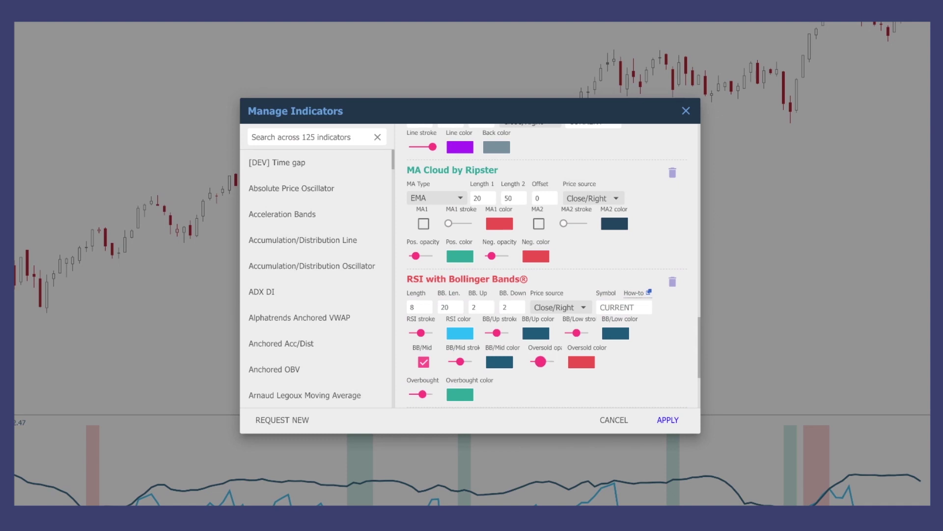
{"action": "left_click", "coordinate": [422, 394]}
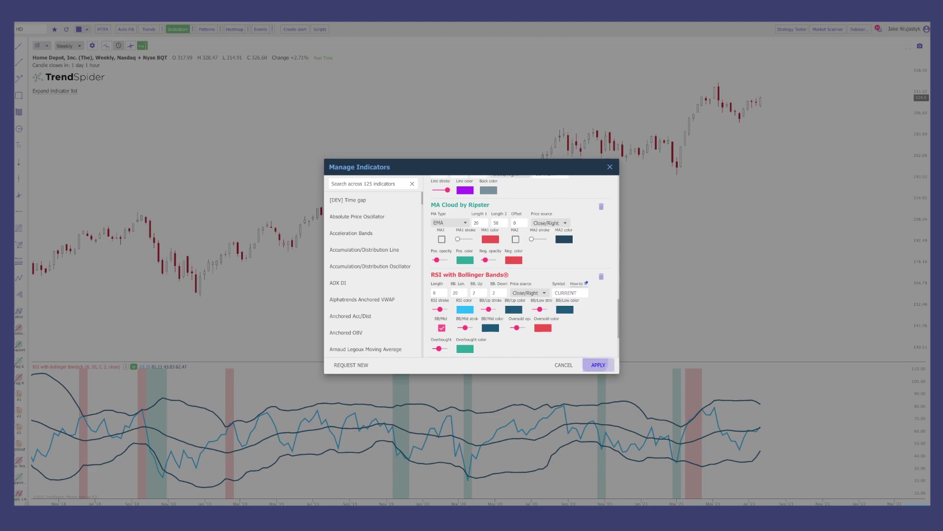
{"action": "left_click", "coordinate": [598, 365]}
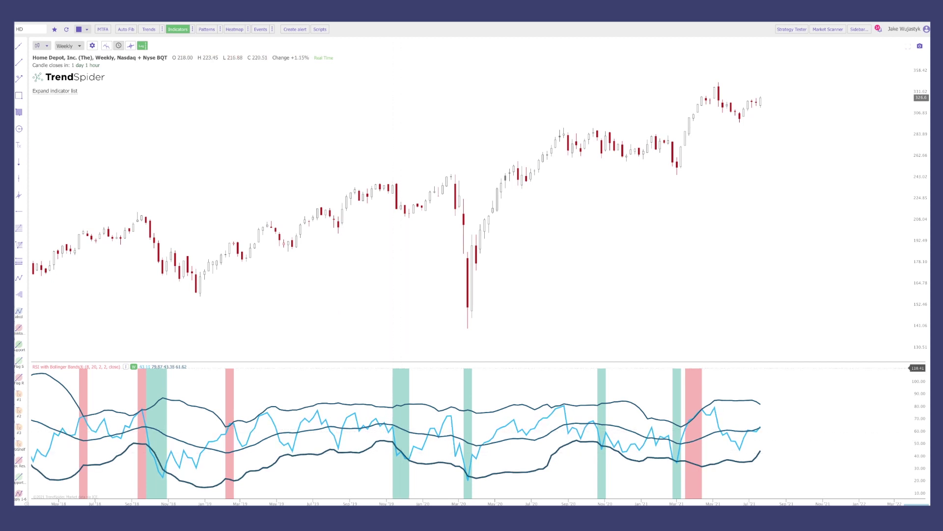
{"action": "left_click", "coordinate": [19, 129]}
{"action": "left_click", "coordinate": [397, 455]}
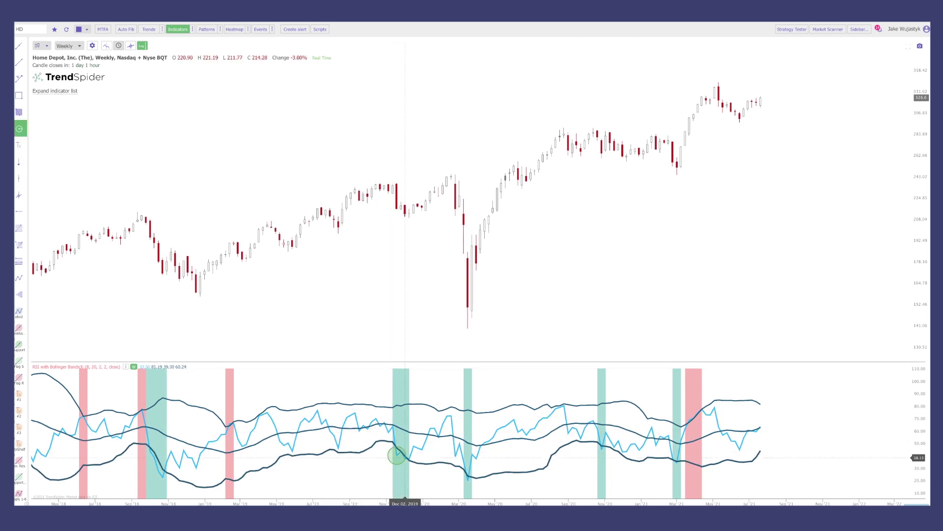
{"action": "left_click", "coordinate": [402, 454]}
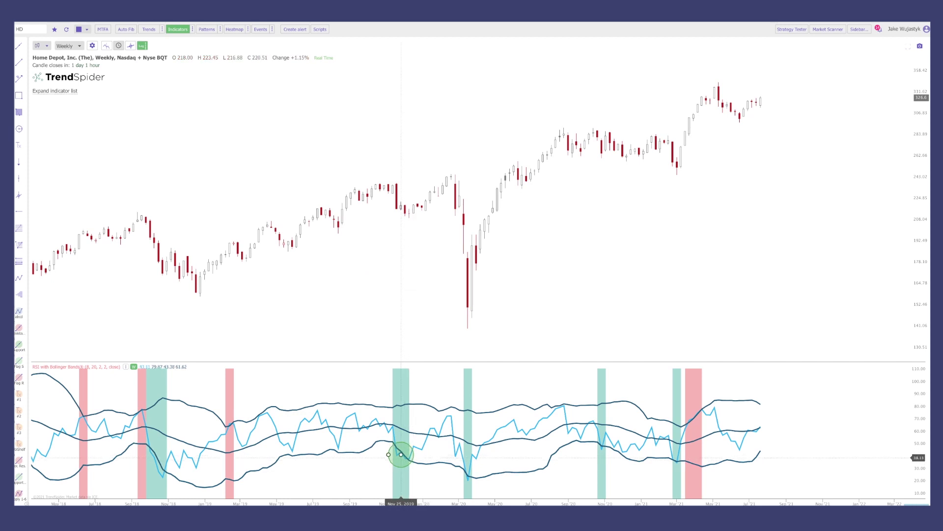
{"action": "left_click", "coordinate": [468, 474]}
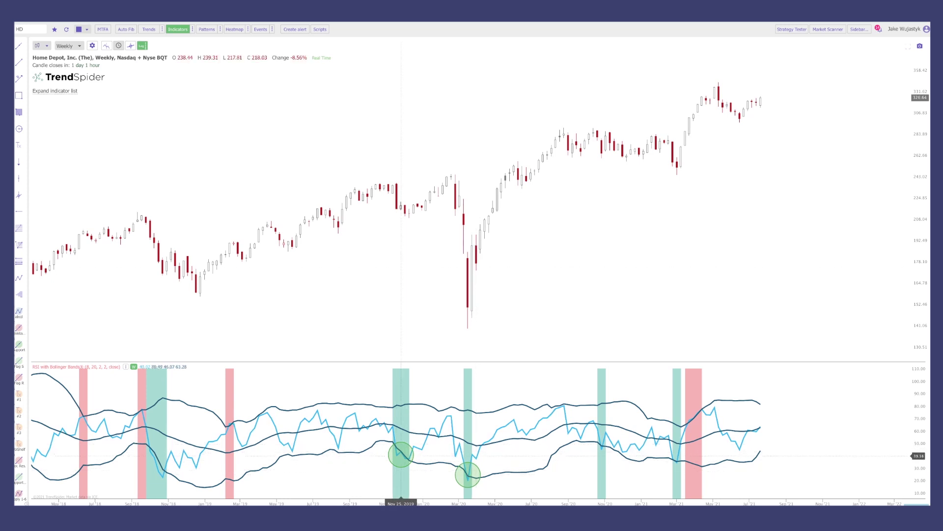
{"action": "left_click", "coordinate": [19, 129]}
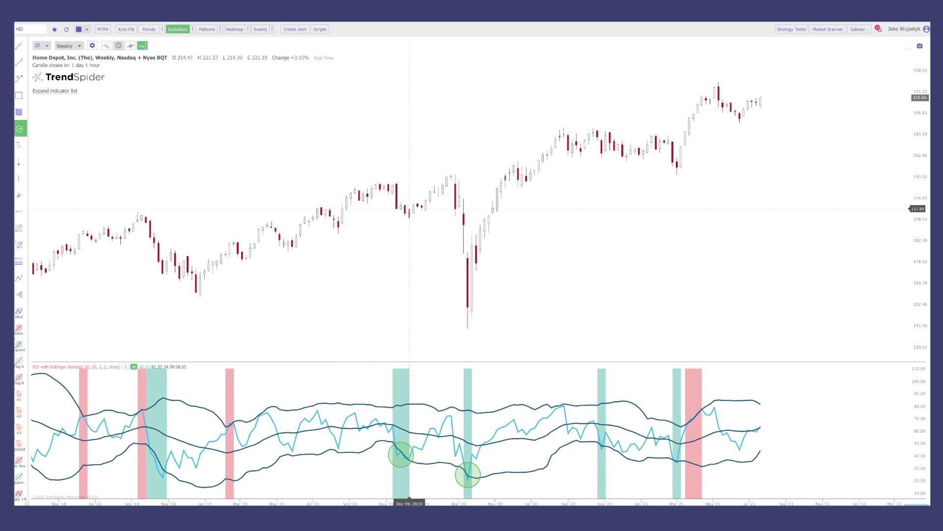
{"action": "left_click", "coordinate": [408, 213]}
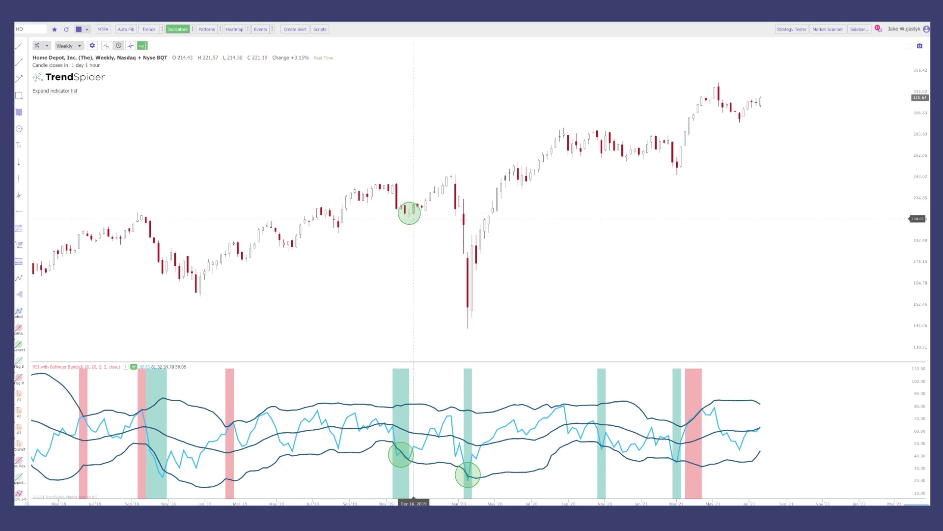
{"action": "left_click", "coordinate": [505, 284]}
{"action": "left_click_drag", "start_coordinate": [505, 284], "coordinate": [472, 312]}
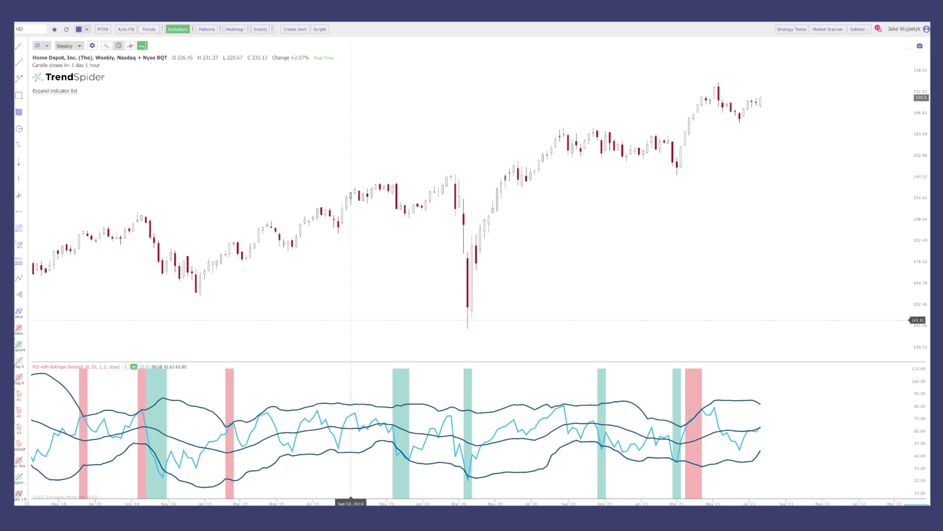
{"action": "left_click", "coordinate": [18, 129]}
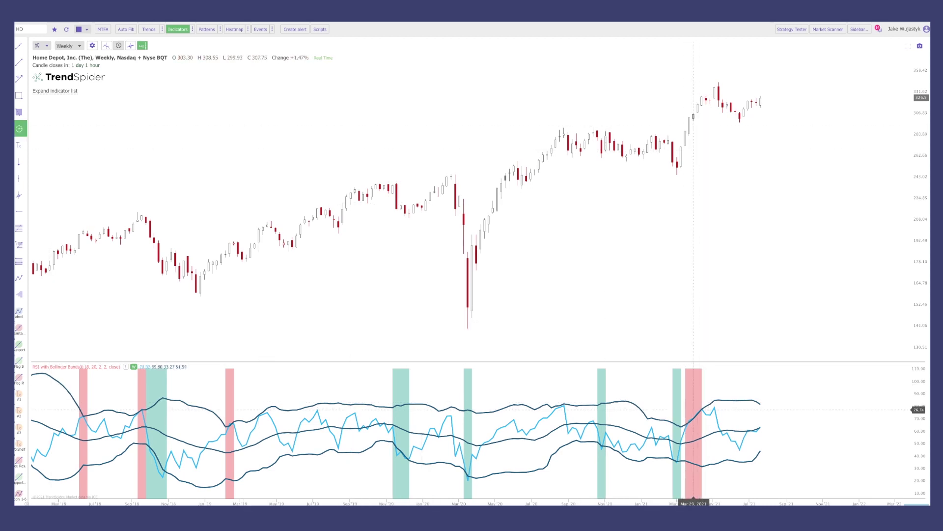
{"action": "left_click", "coordinate": [693, 410]}
{"action": "left_click", "coordinate": [682, 409]}
{"action": "left_click_drag", "start_coordinate": [682, 409], "coordinate": [685, 412]}
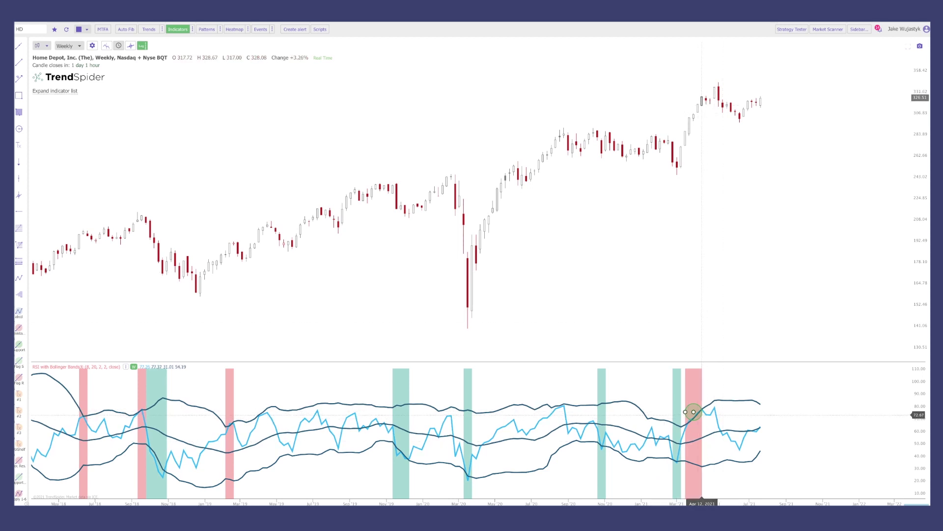
{"action": "key", "text": "Delete"}
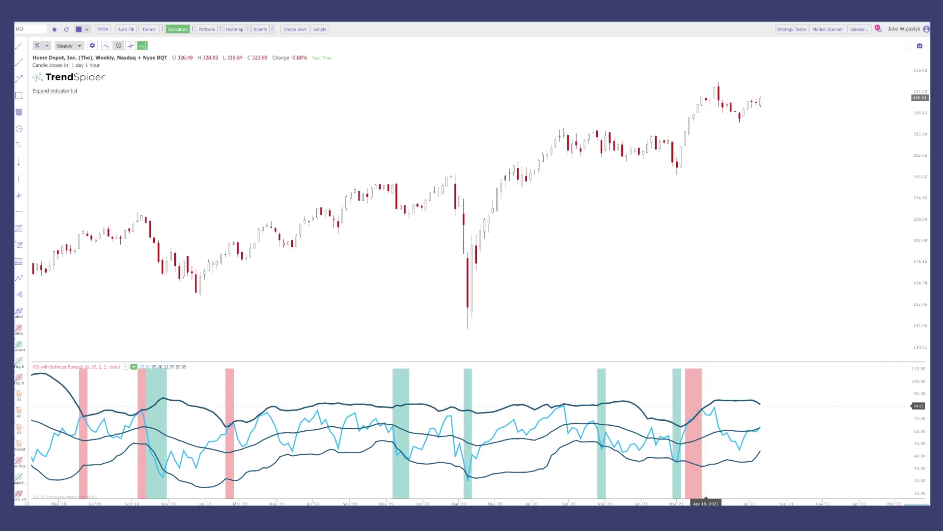